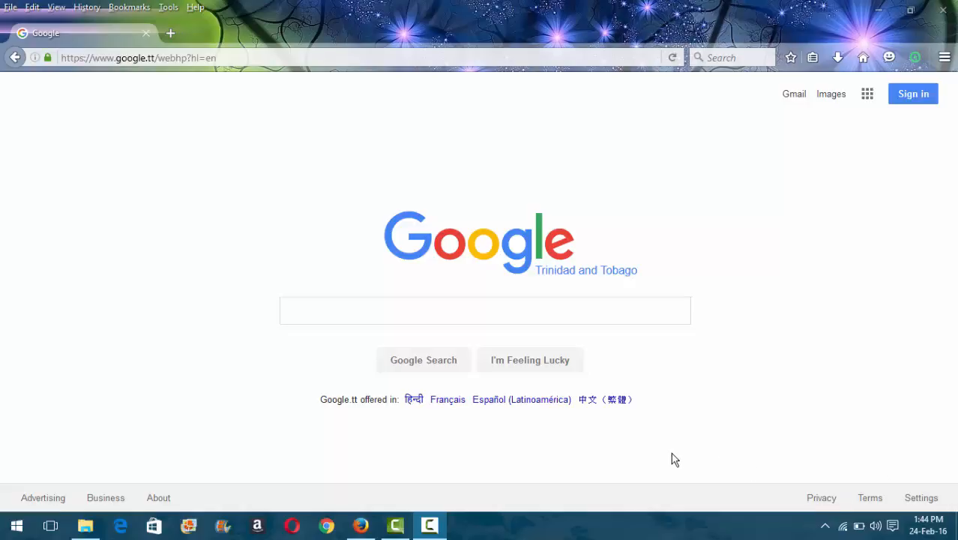
Step: Search Google for 'filezilla' and open the FileZilla Server 0.9.55 download page in a new tab
{"action": "left_click", "coordinate": [566, 311]}
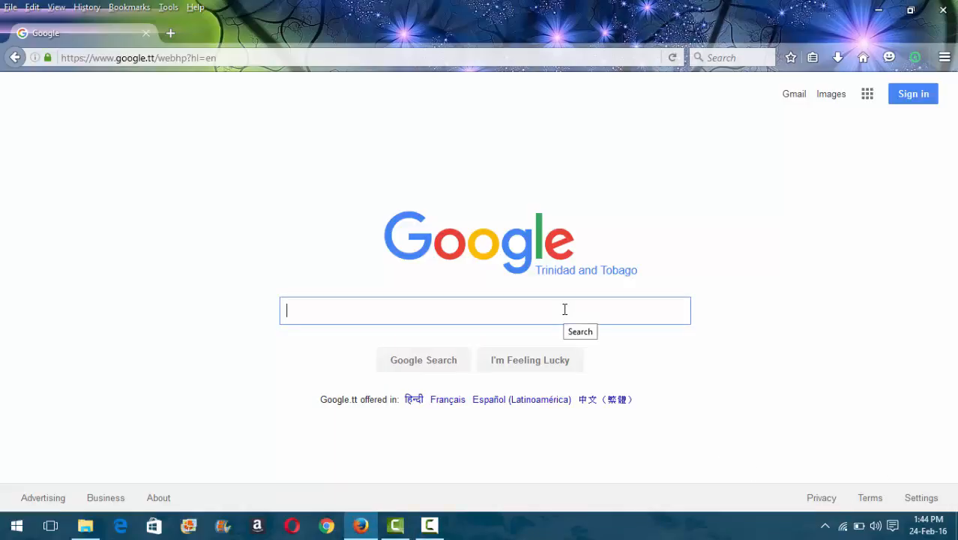
{"action": "type", "text": "file"}
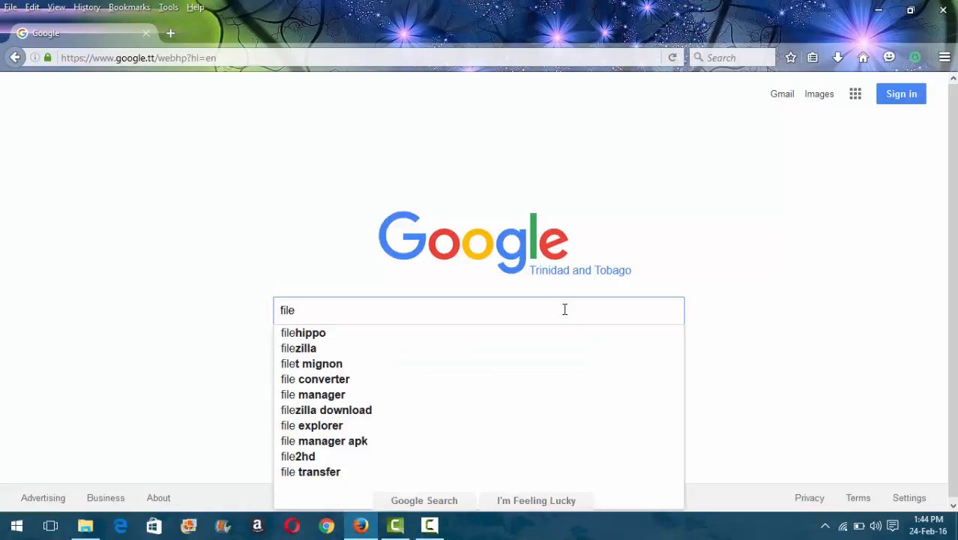
{"action": "type", "text": "zilla"}
{"action": "key", "text": "Return"}
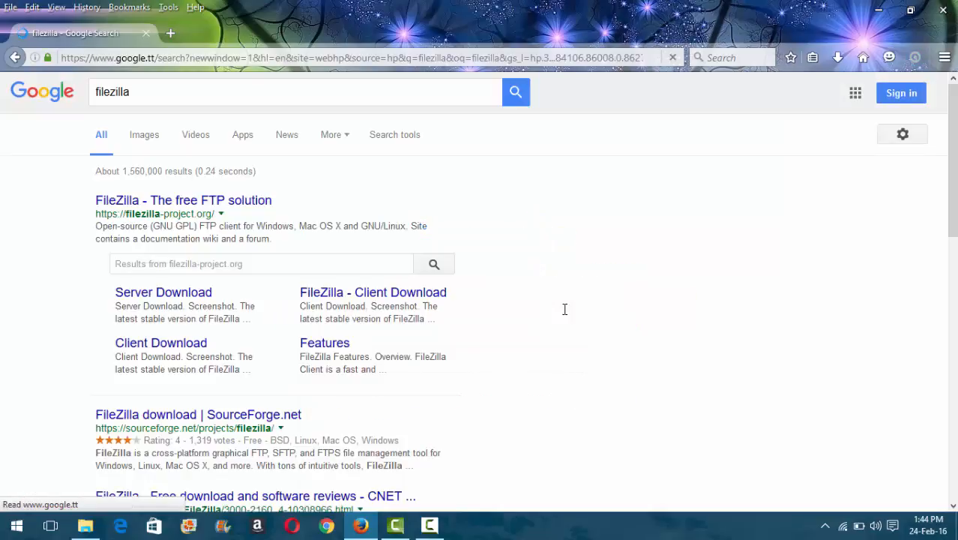
{"action": "left_click", "coordinate": [189, 298]}
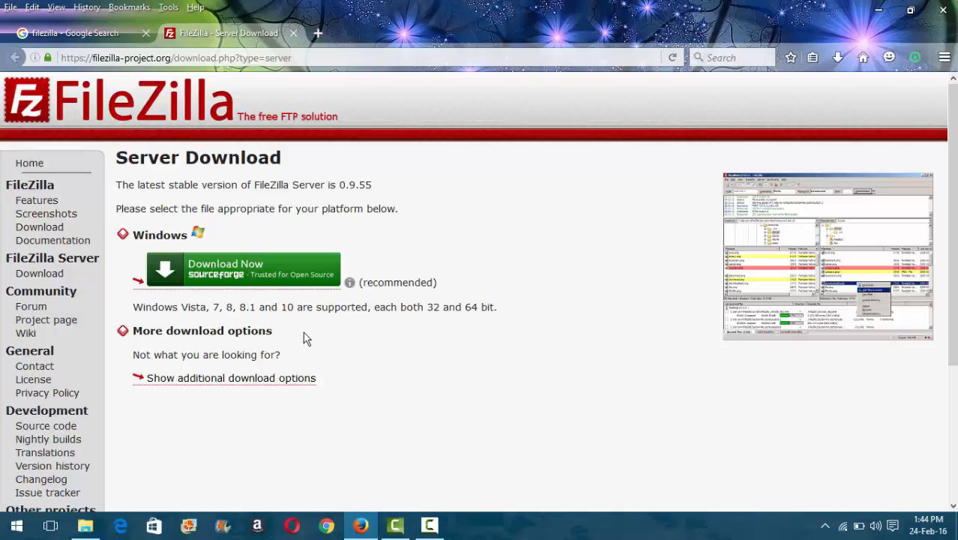
Step: Cancel the FileZilla_Server-0_9_55.exe download from SourceForge and minimise Firefox to the desktop
{"action": "left_click", "coordinate": [252, 271]}
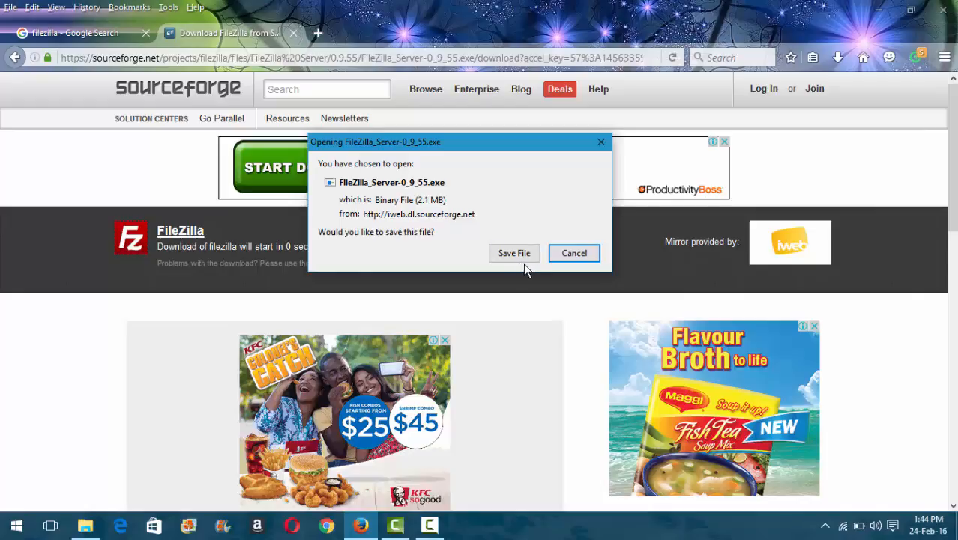
{"action": "left_click", "coordinate": [575, 252]}
{"action": "left_click", "coordinate": [877, 10]}
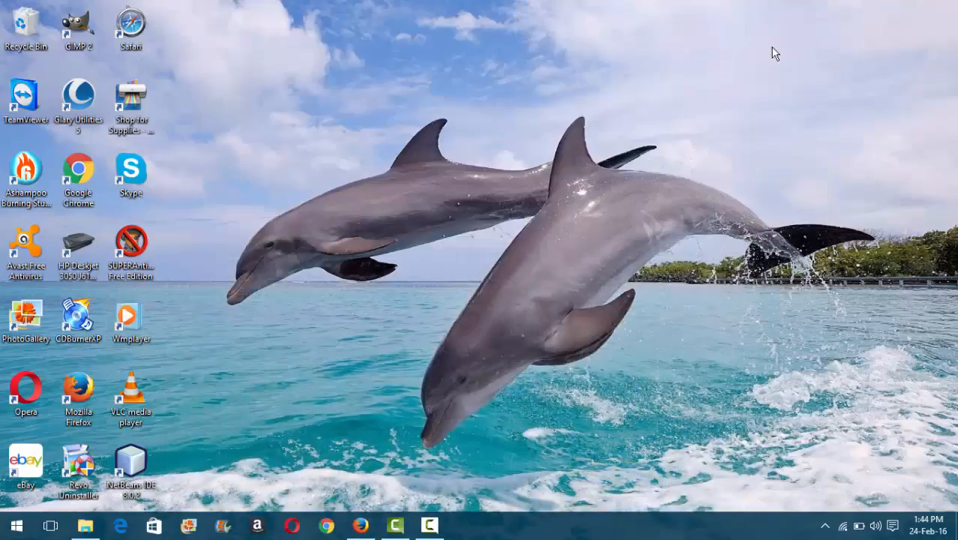
Step: Run the FileZilla_Server-0_9_55 installer from the Downloads folder and minimise Explorer
{"action": "left_click", "coordinate": [85, 527]}
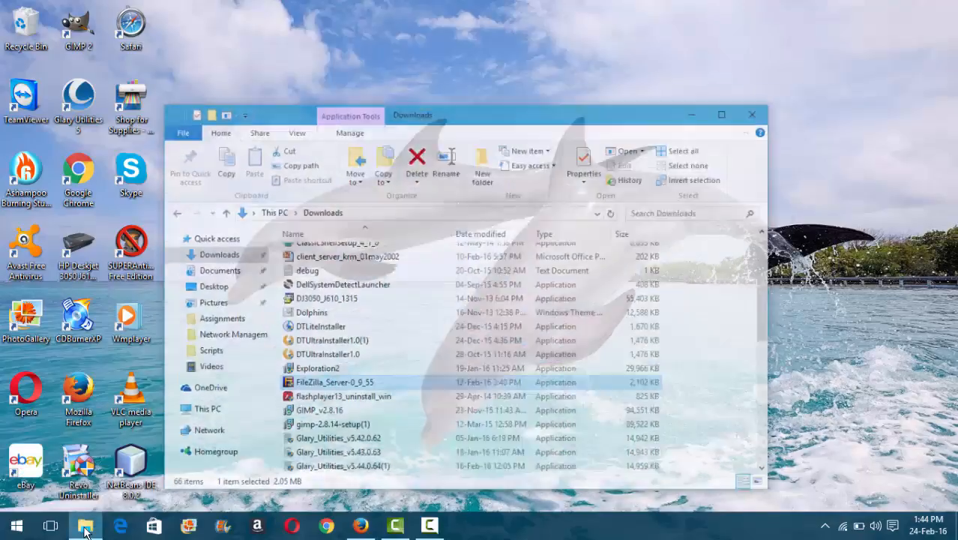
{"action": "double_click", "coordinate": [342, 370]}
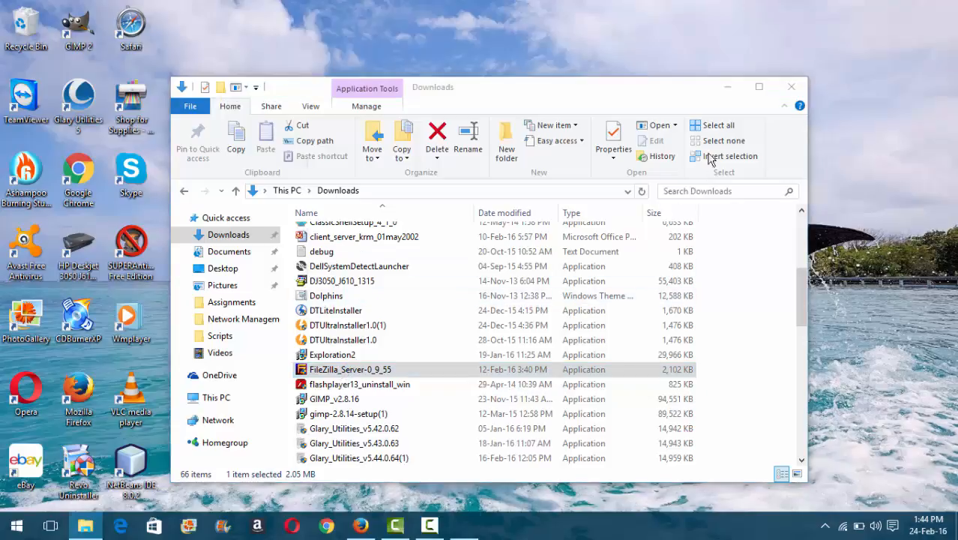
{"action": "left_click", "coordinate": [727, 87]}
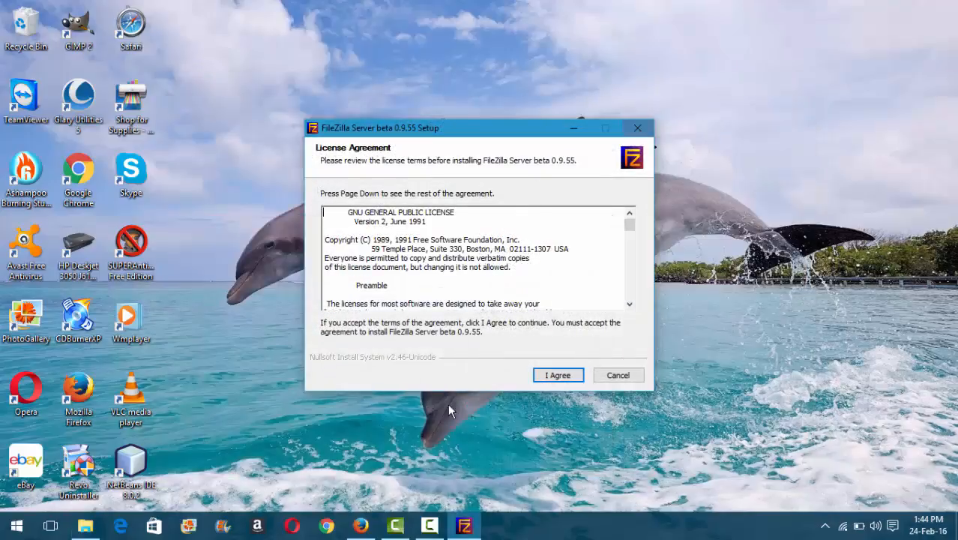
Step: Accept the licence and default components, location and startup settings, then quit the setup wizard
{"action": "left_click", "coordinate": [556, 376]}
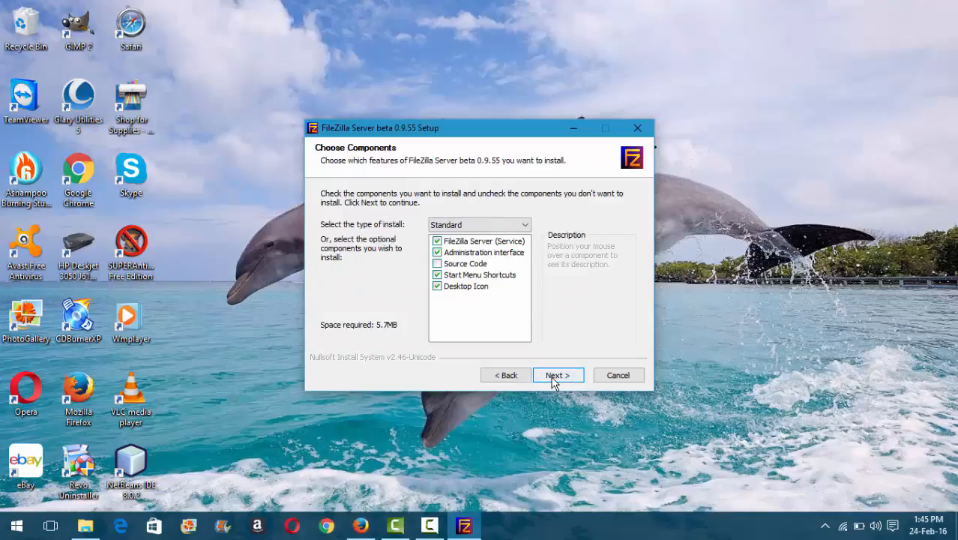
{"action": "left_click", "coordinate": [555, 379]}
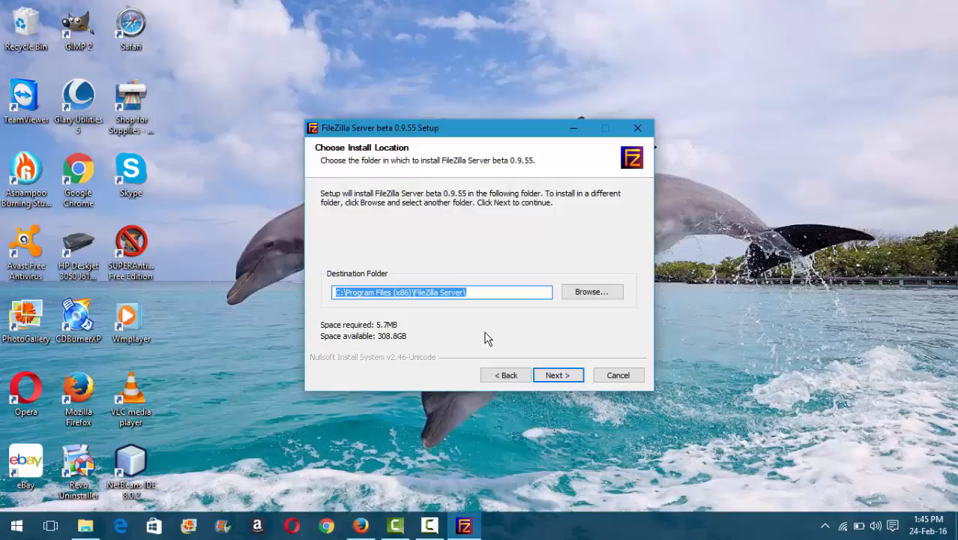
{"action": "left_click", "coordinate": [554, 381]}
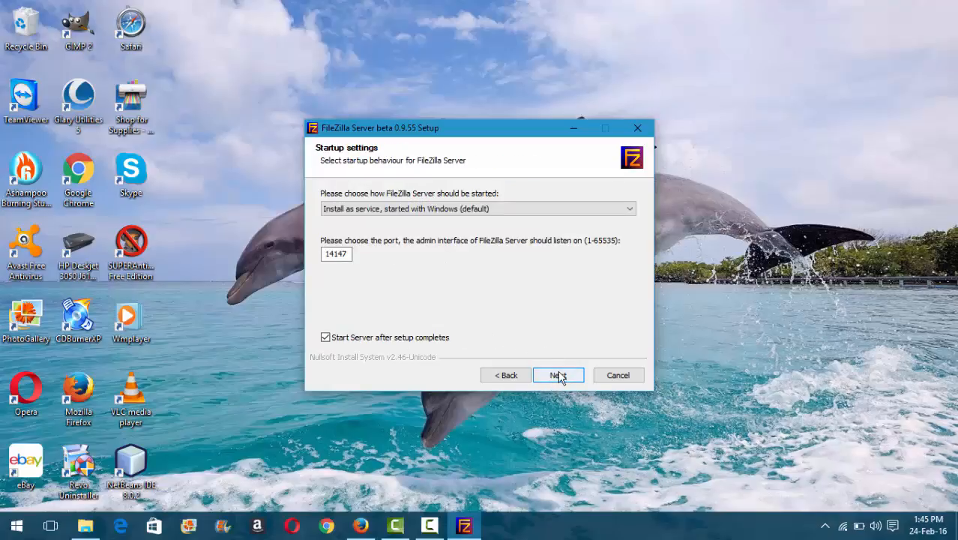
{"action": "left_click", "coordinate": [559, 376]}
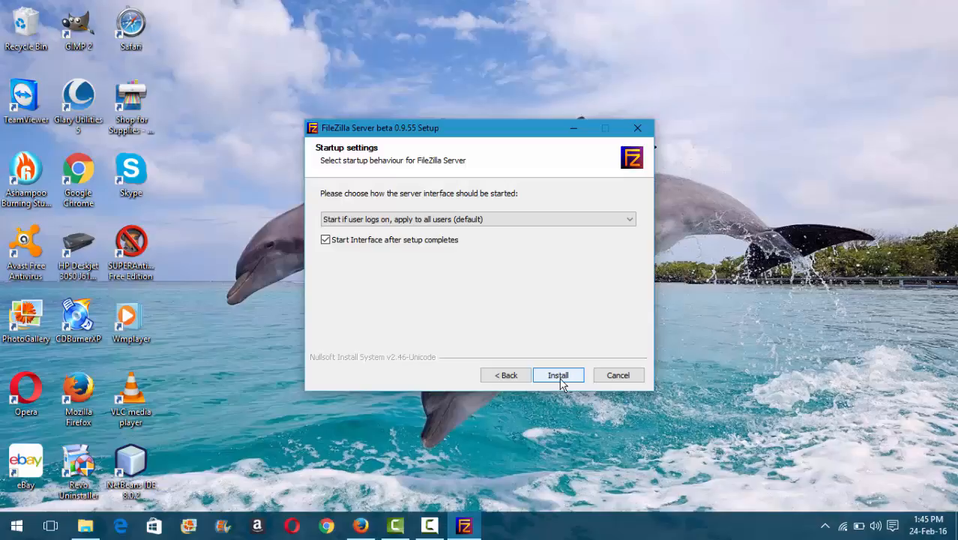
{"action": "left_click", "coordinate": [613, 380]}
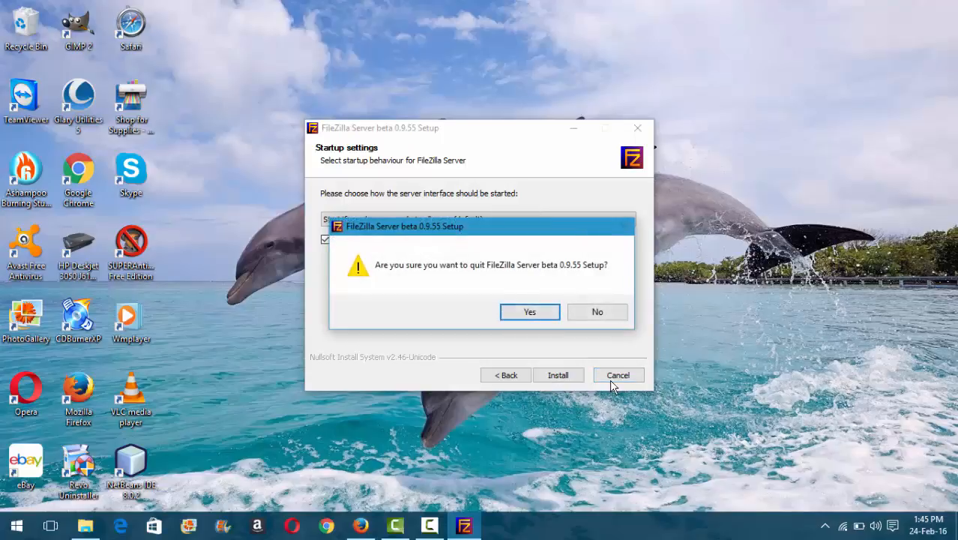
{"action": "left_click", "coordinate": [539, 315]}
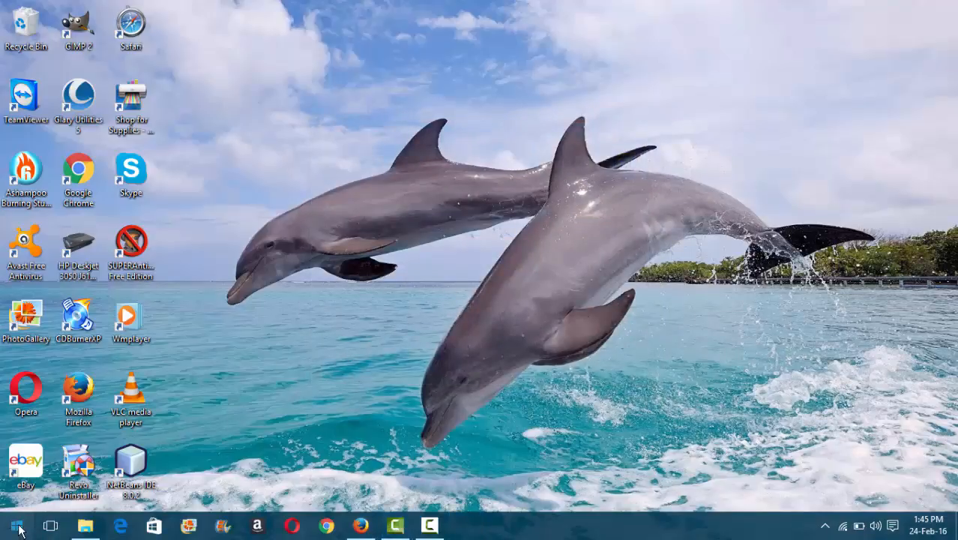
Step: Connect FileZilla Server Interface to 127.0.0.1 on port 14147 and open the Users settings
{"action": "left_click", "coordinate": [16, 526]}
{"action": "left_click", "coordinate": [73, 201]}
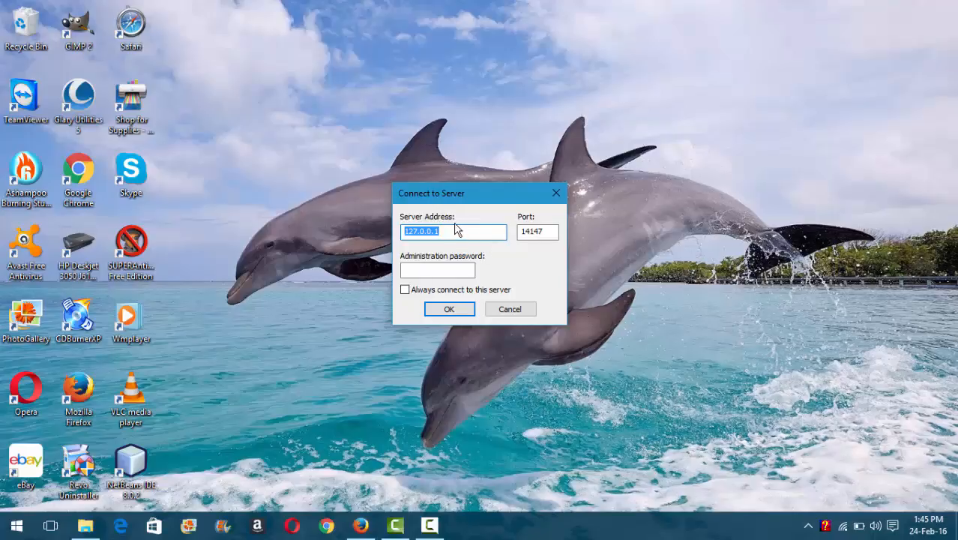
{"action": "left_click", "coordinate": [463, 231]}
{"action": "left_click", "coordinate": [459, 310]}
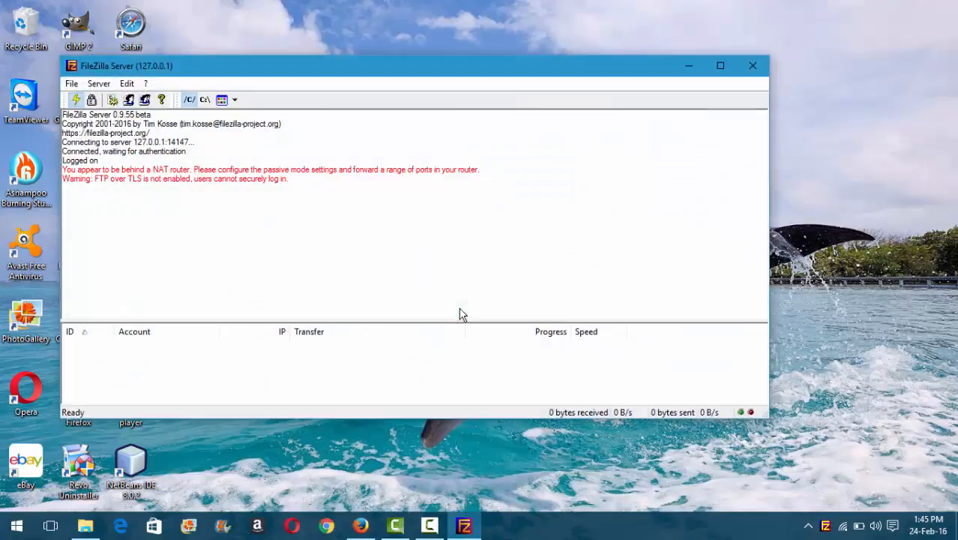
{"action": "left_click", "coordinate": [129, 85]}
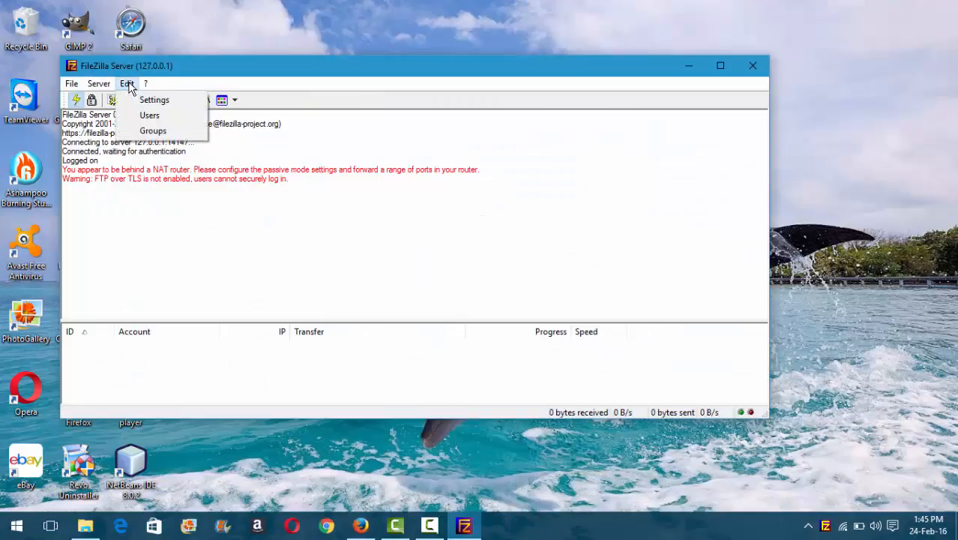
{"action": "left_click", "coordinate": [154, 117]}
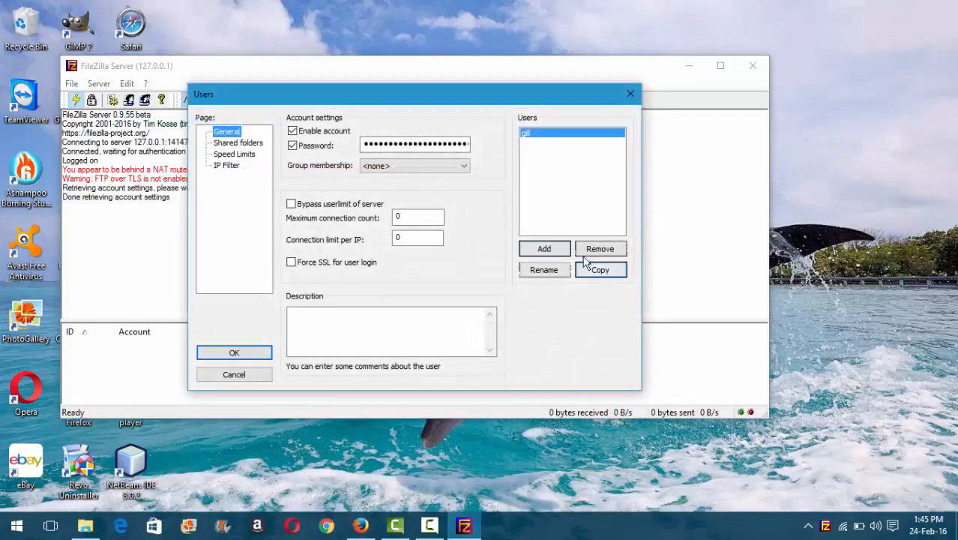
Step: Remove the existing user, add a new user account, and protect it with a password
{"action": "left_click", "coordinate": [603, 248]}
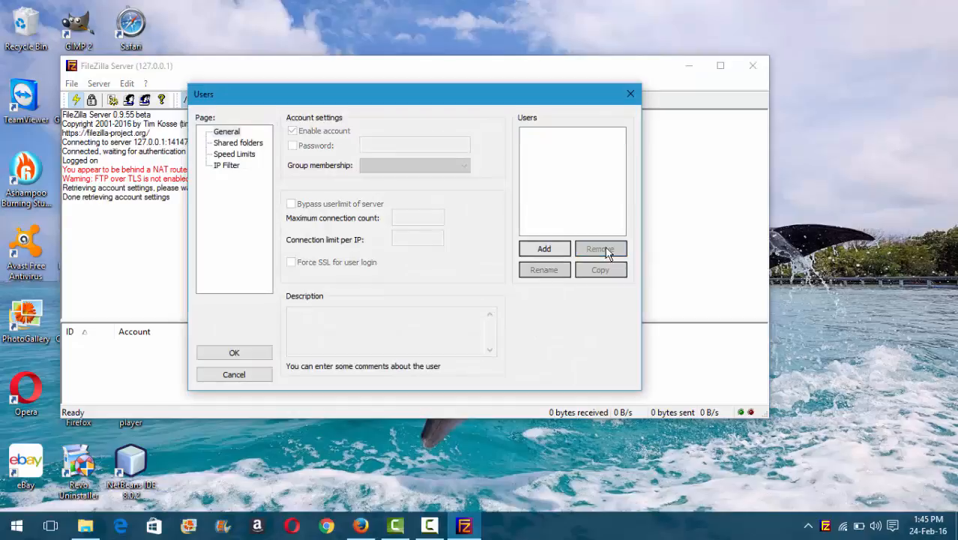
{"action": "left_click", "coordinate": [544, 250]}
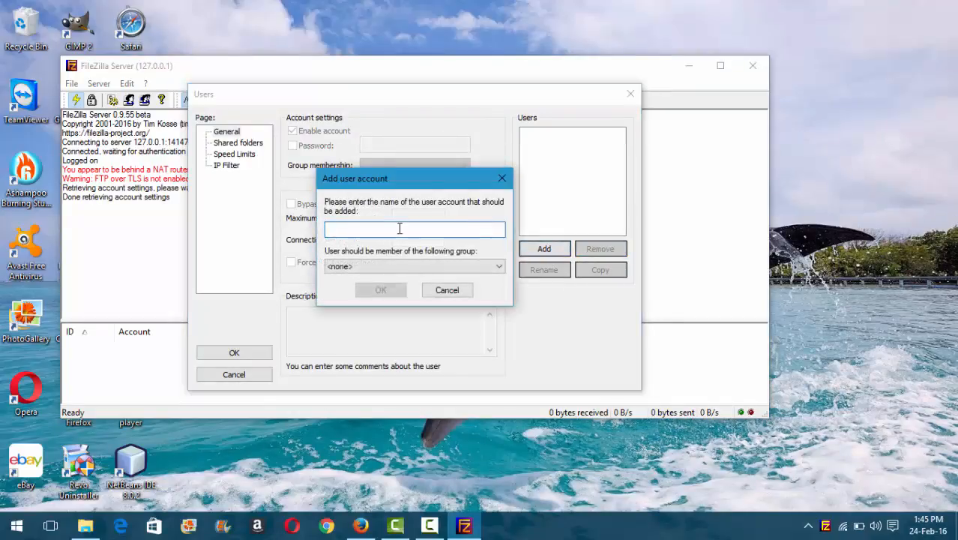
{"action": "type", "text": "gill"}
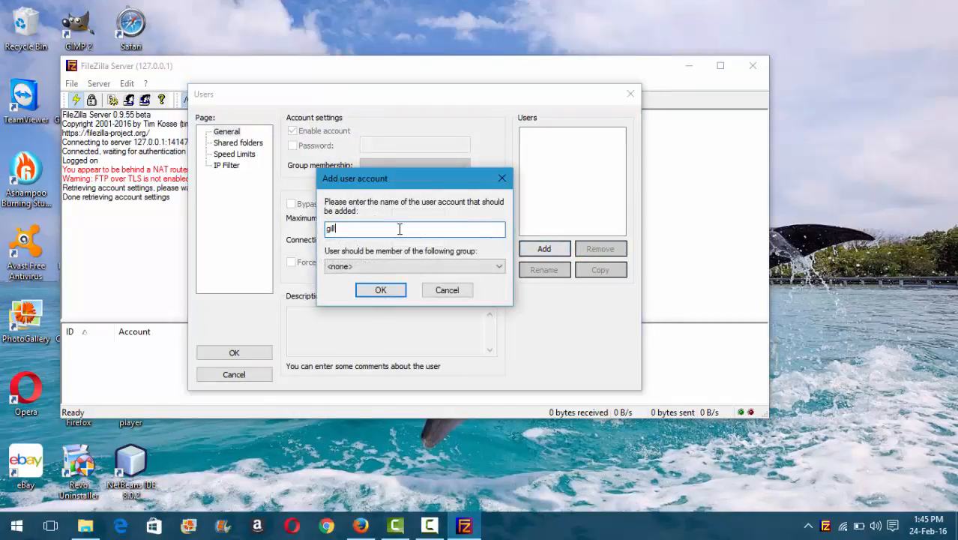
{"action": "left_click", "coordinate": [379, 293]}
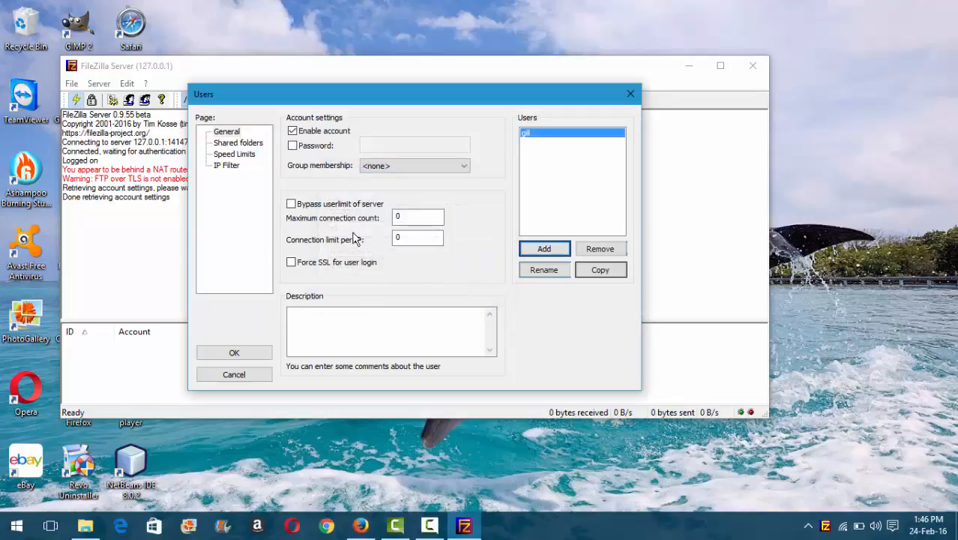
{"action": "left_click", "coordinate": [292, 147]}
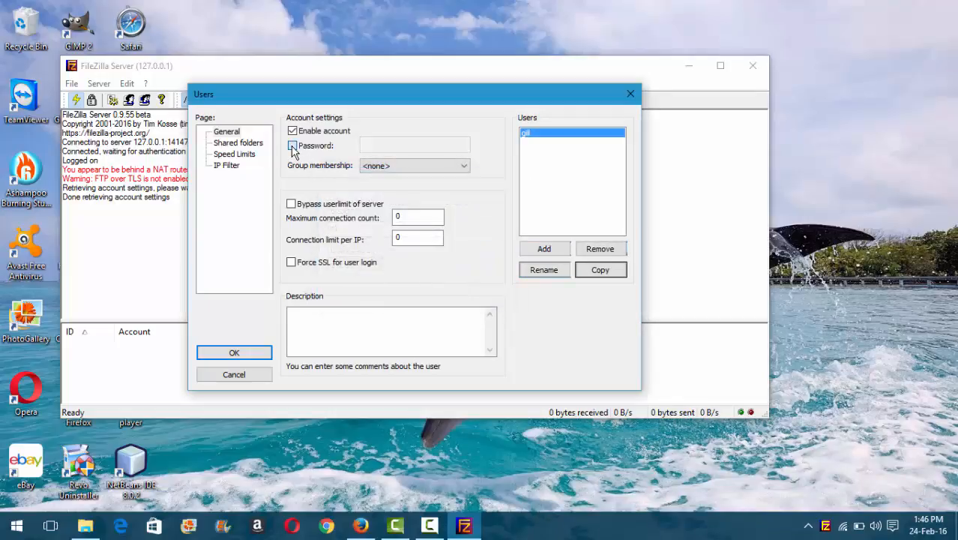
{"action": "left_click", "coordinate": [392, 143]}
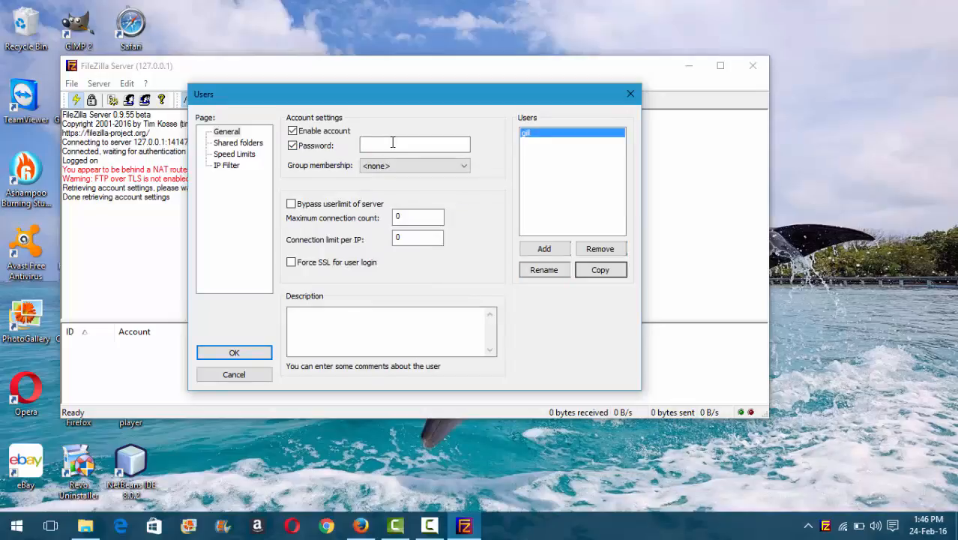
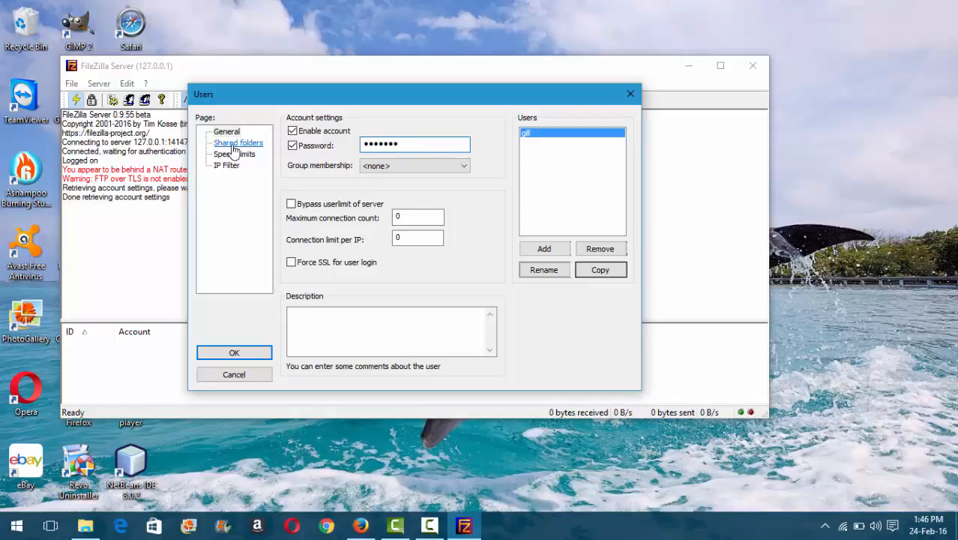
Step: Add the Pictures > Grumpy Cat folder as the user's shared folder
{"action": "left_click", "coordinate": [233, 149]}
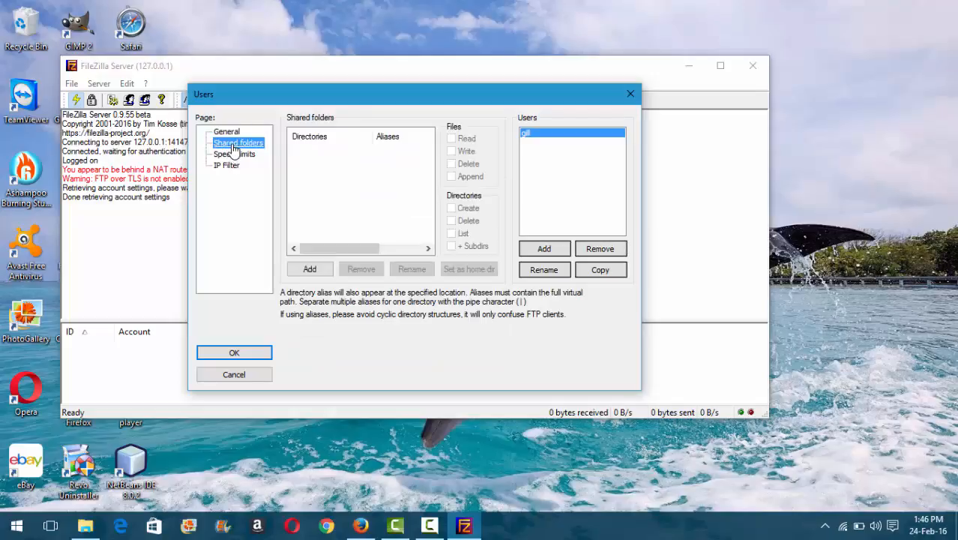
{"action": "left_click", "coordinate": [307, 269]}
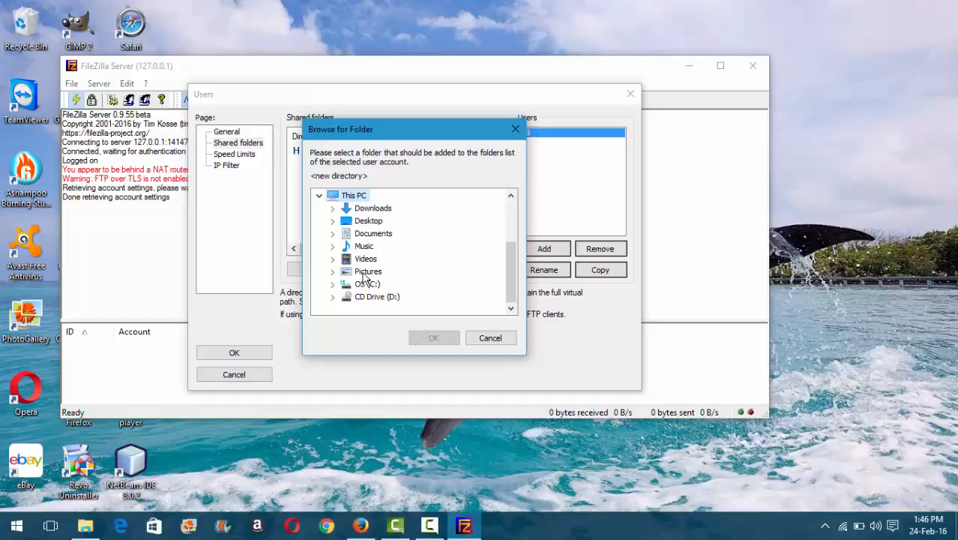
{"action": "double_click", "coordinate": [364, 273]}
{"action": "scroll", "coordinate": [420, 255], "scroll_direction": "down", "scroll_amount": 2}
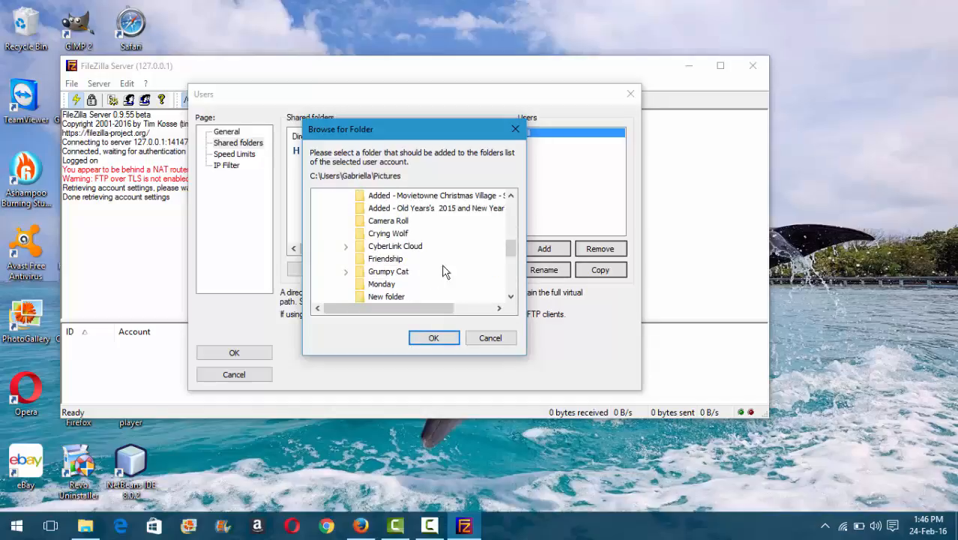
{"action": "left_click", "coordinate": [402, 272]}
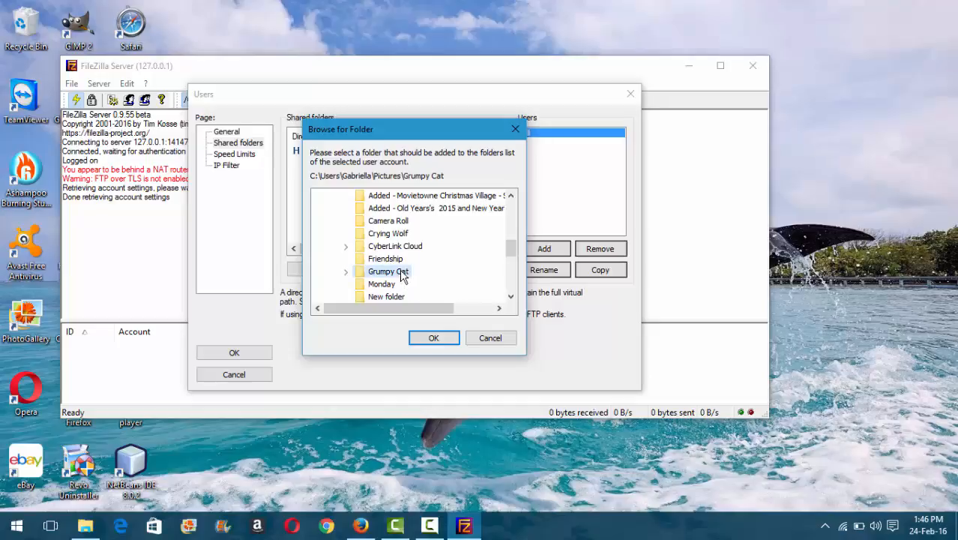
{"action": "left_click", "coordinate": [434, 339]}
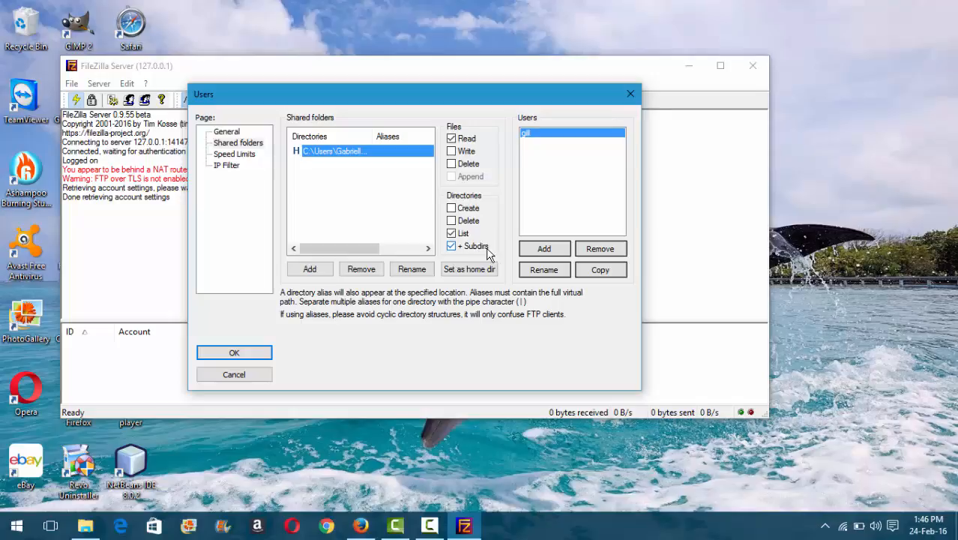
Step: Allow file write and delete plus directory create and delete, then save the user settings
{"action": "left_click", "coordinate": [451, 151]}
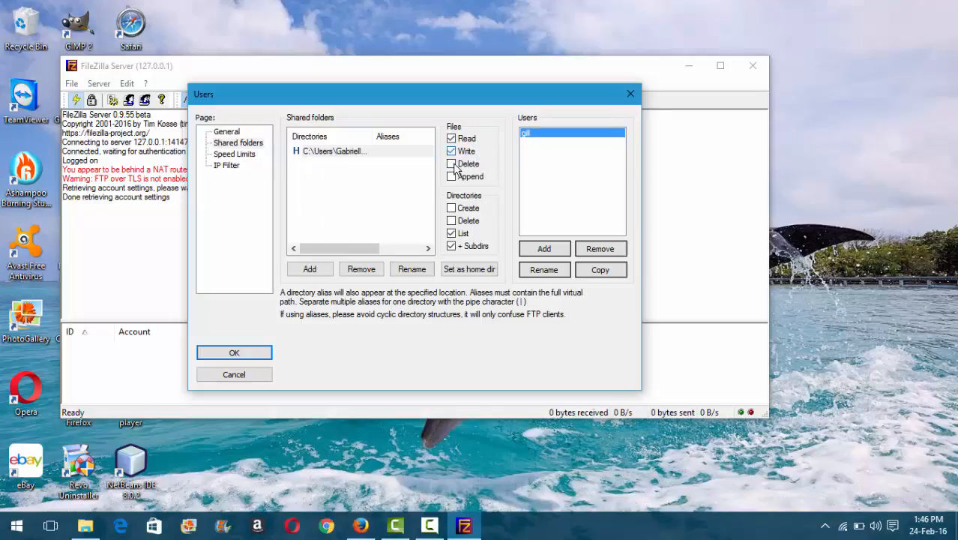
{"action": "left_click", "coordinate": [452, 163]}
{"action": "left_click", "coordinate": [452, 208]}
{"action": "left_click", "coordinate": [452, 221]}
{"action": "left_click", "coordinate": [249, 354]}
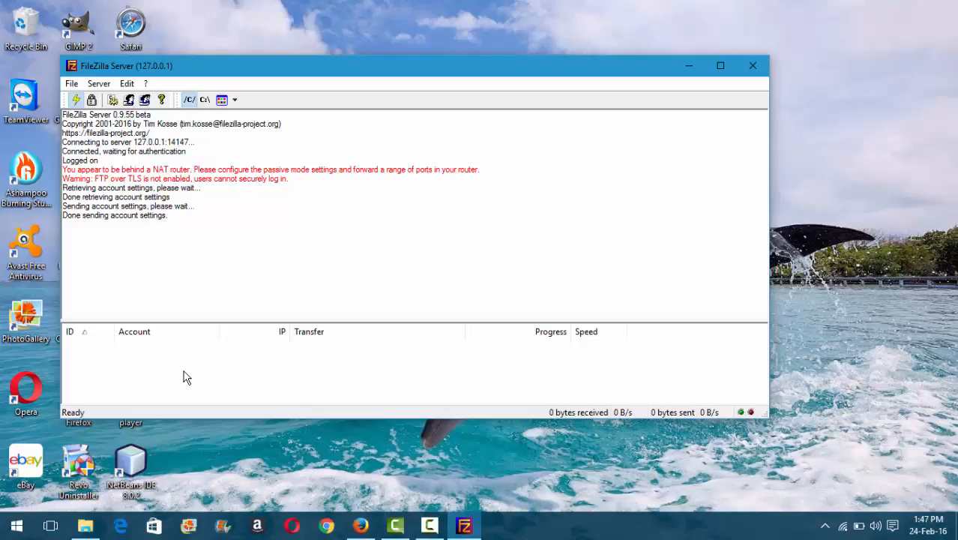
Step: Run ipconfig in Command Prompt to find the Wi-Fi IPv4 address 192.168.1.3
{"action": "left_click", "coordinate": [16, 526]}
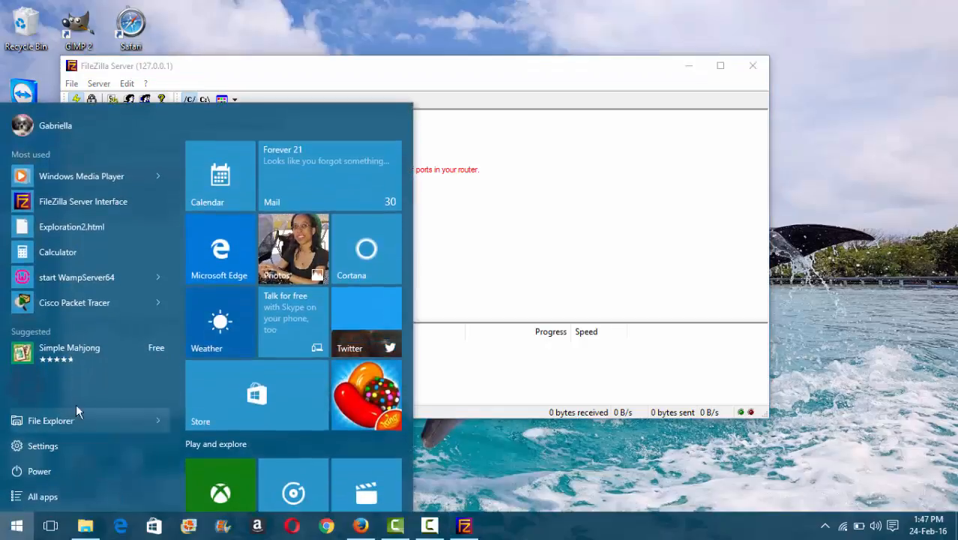
{"action": "right_click", "coordinate": [16, 525]}
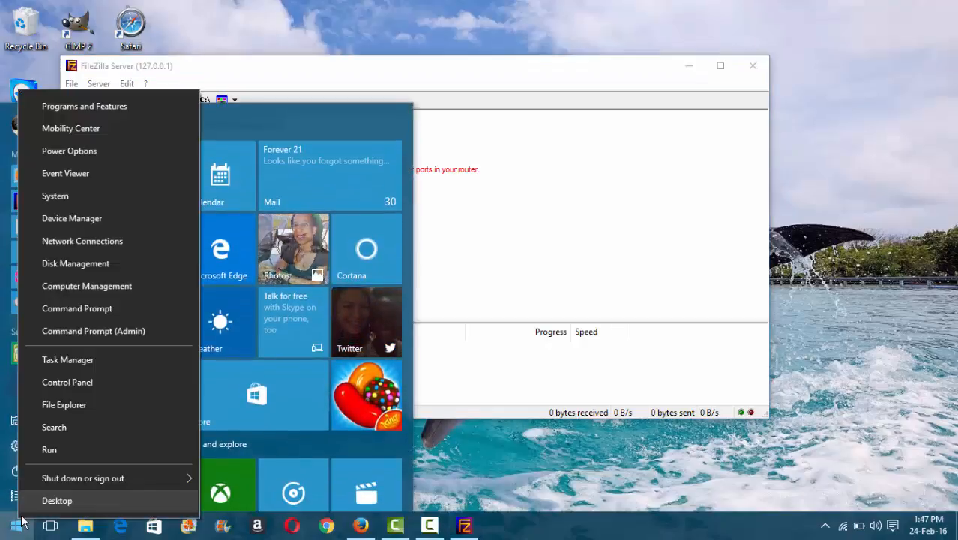
{"action": "left_click", "coordinate": [95, 308]}
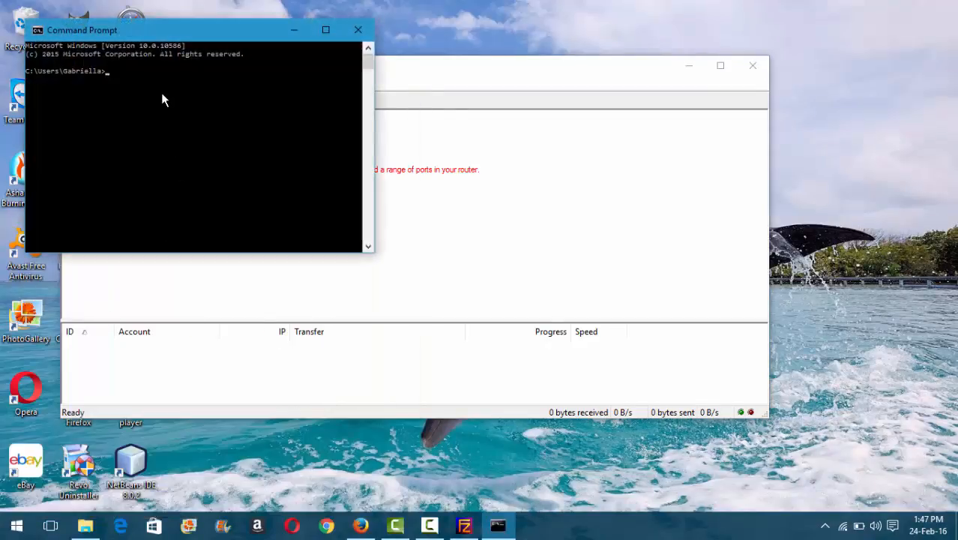
{"action": "type", "text": "ipconfig"}
{"action": "key", "text": "Return"}
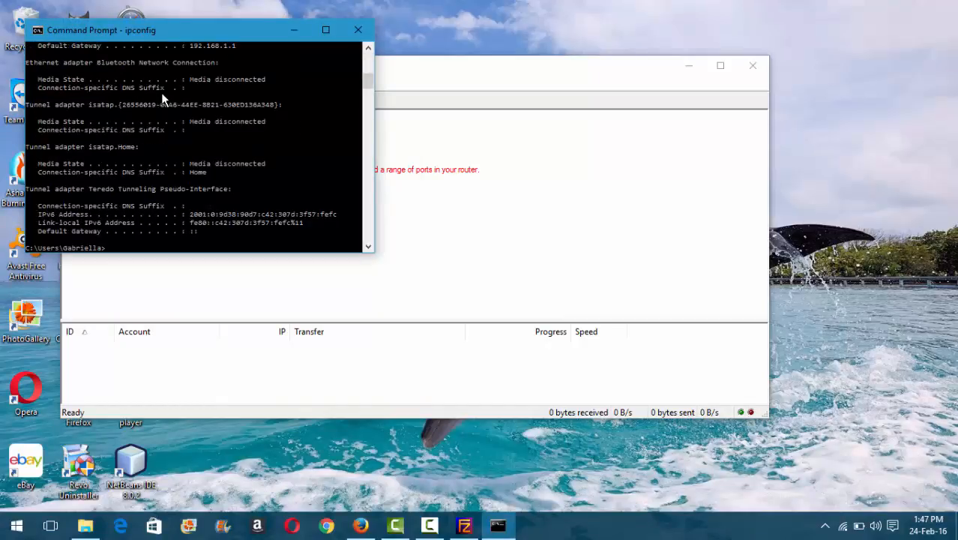
{"action": "scroll", "coordinate": [180, 165], "scroll_direction": "up", "scroll_amount": 6}
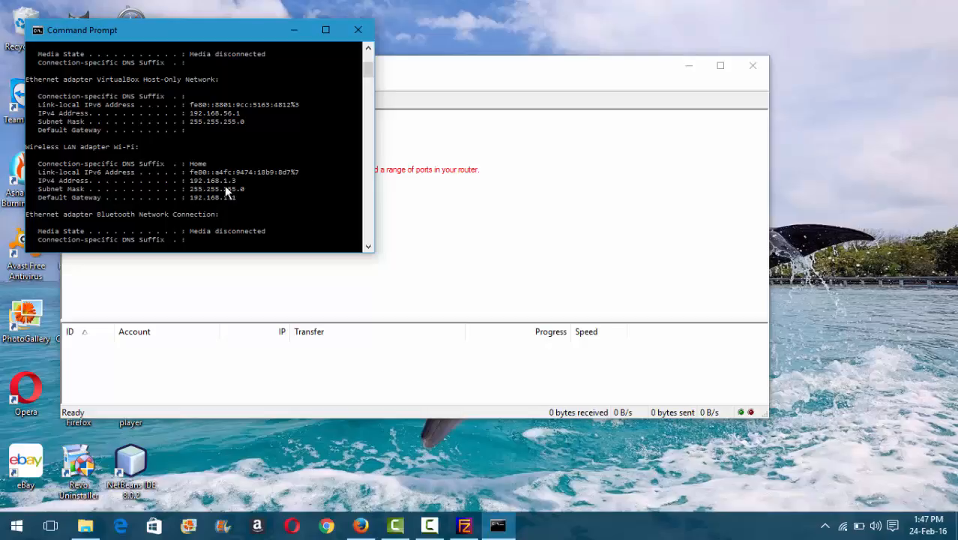
Step: Load ftp://192.168.1.3:21 in a new Firefox tab
{"action": "left_click", "coordinate": [360, 529]}
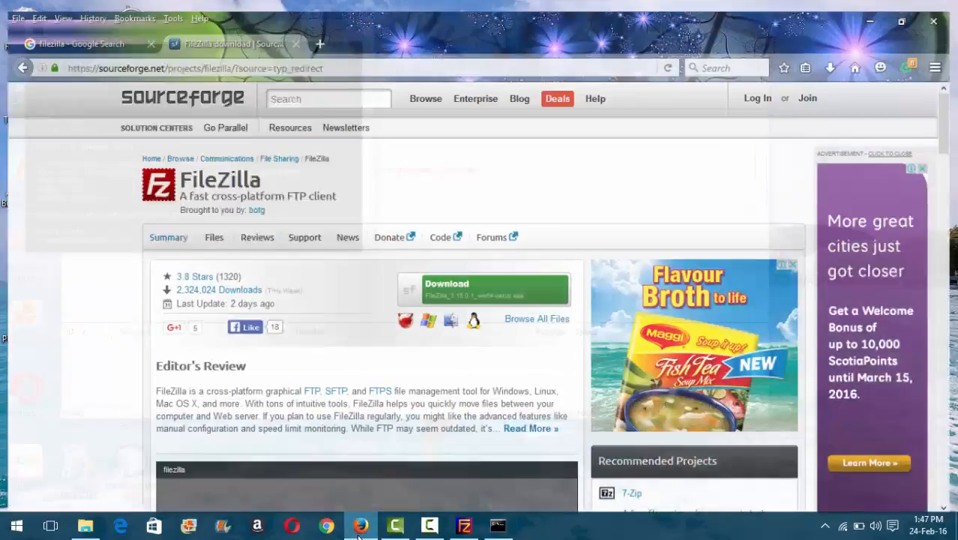
{"action": "left_click", "coordinate": [318, 33]}
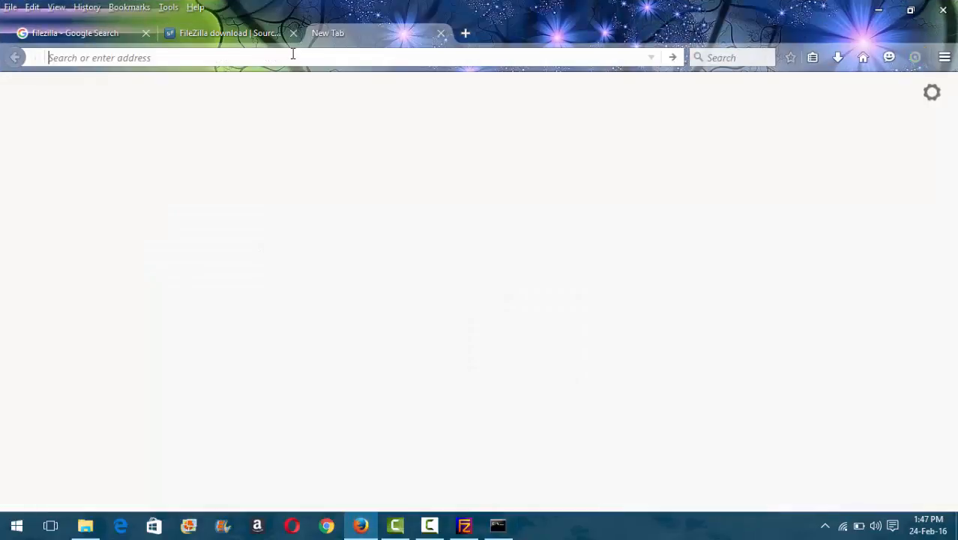
{"action": "type", "text": "f"}
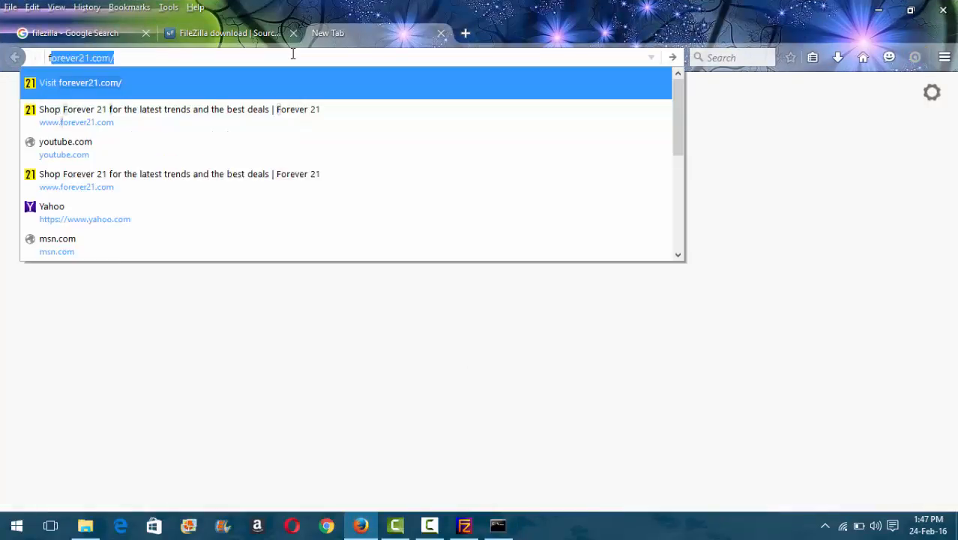
{"action": "type", "text": "tp://"}
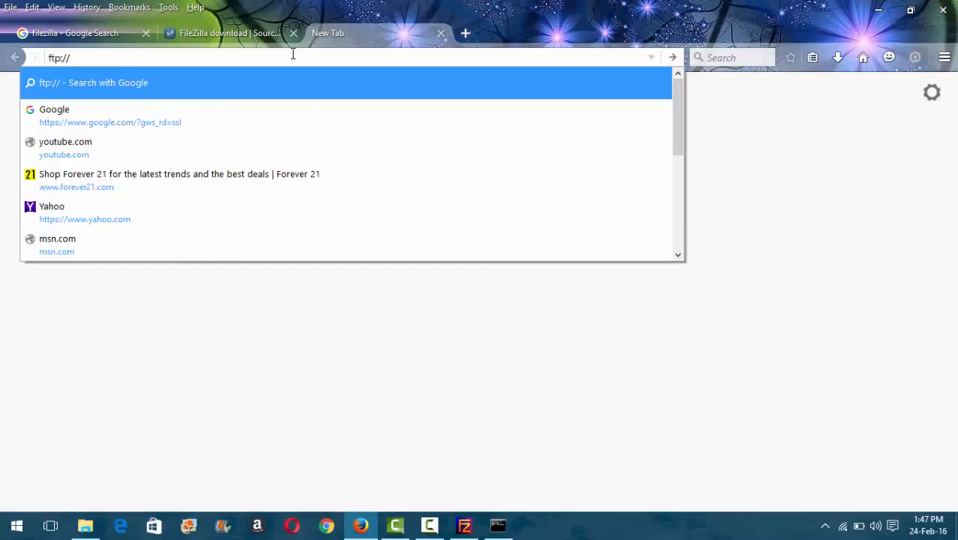
{"action": "type", "text": "192.16"}
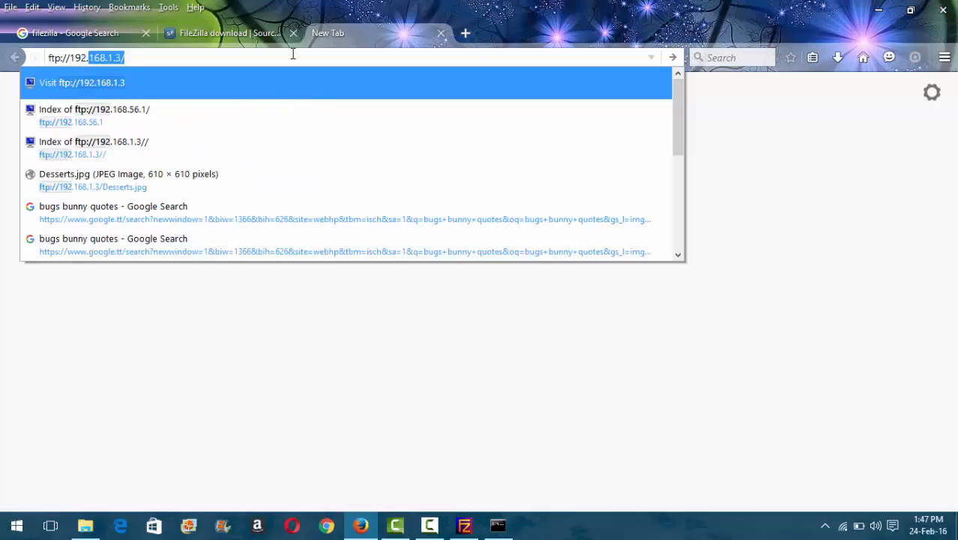
{"action": "type", "text": "8.1.3"}
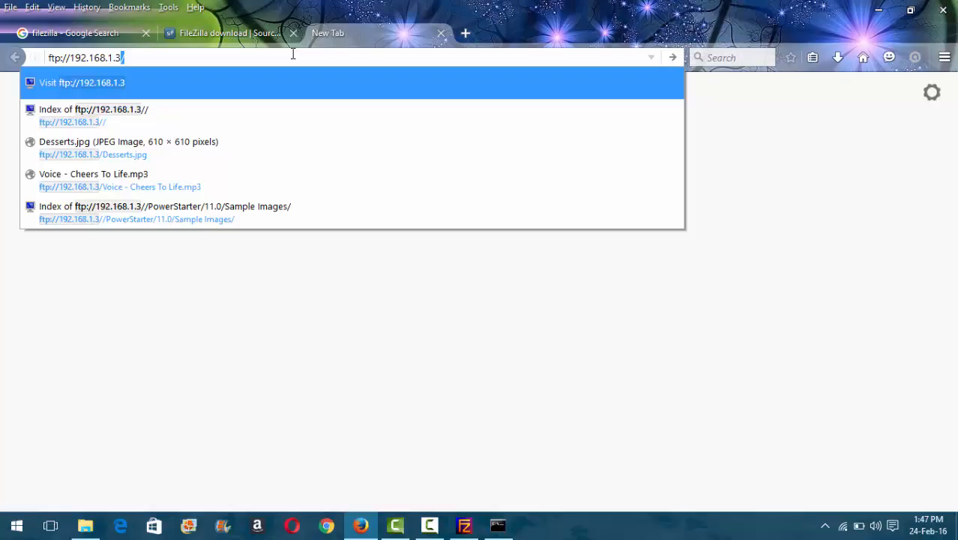
{"action": "type", "text": ":"}
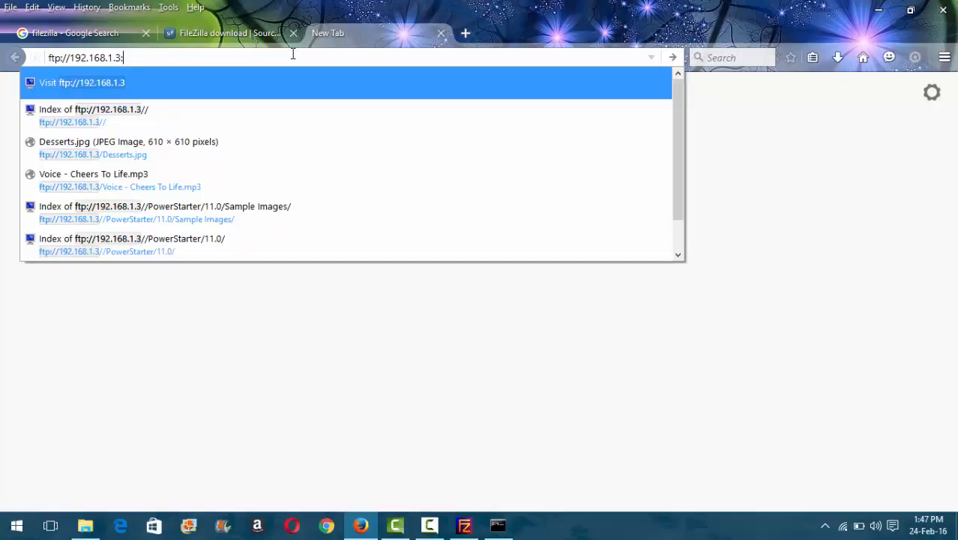
{"action": "type", "text": "21"}
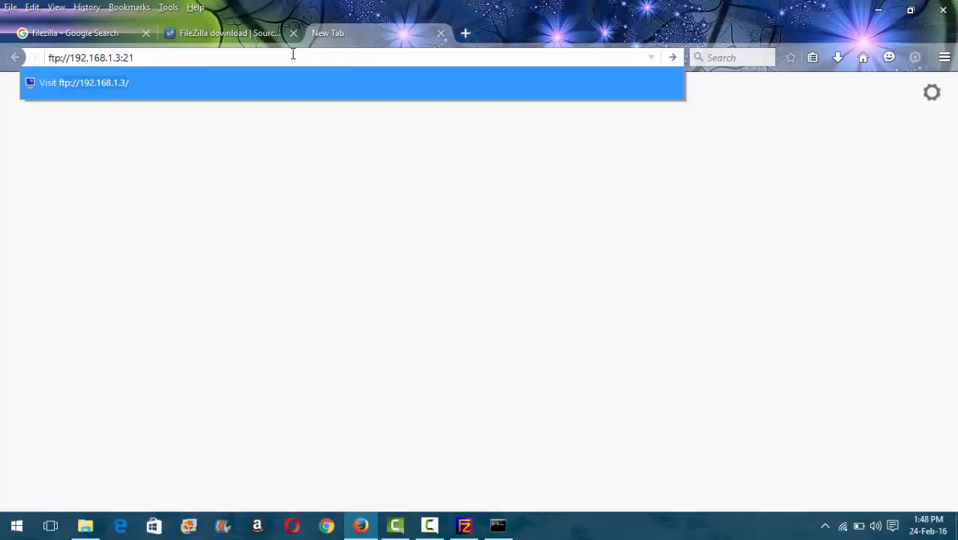
{"action": "key", "text": "Return"}
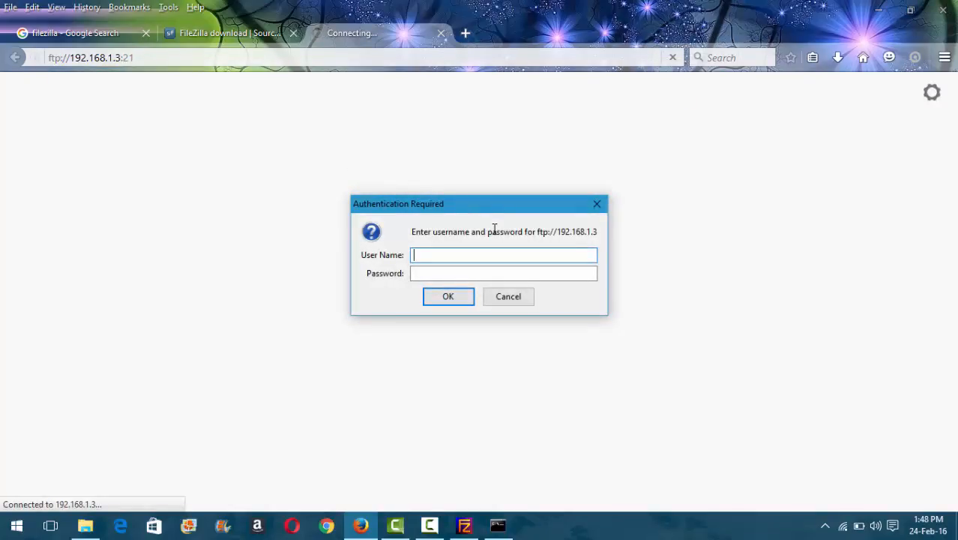
Step: Log in to the FTP server with the new user's name and password
{"action": "type", "text": "gill"}
{"action": "left_click", "coordinate": [443, 273]}
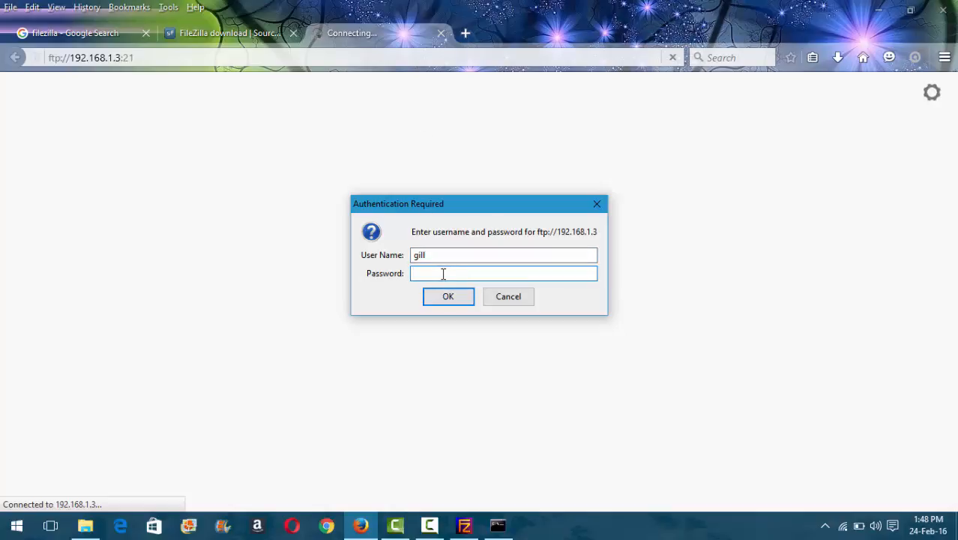
{"action": "type", "text": "•••••••"}
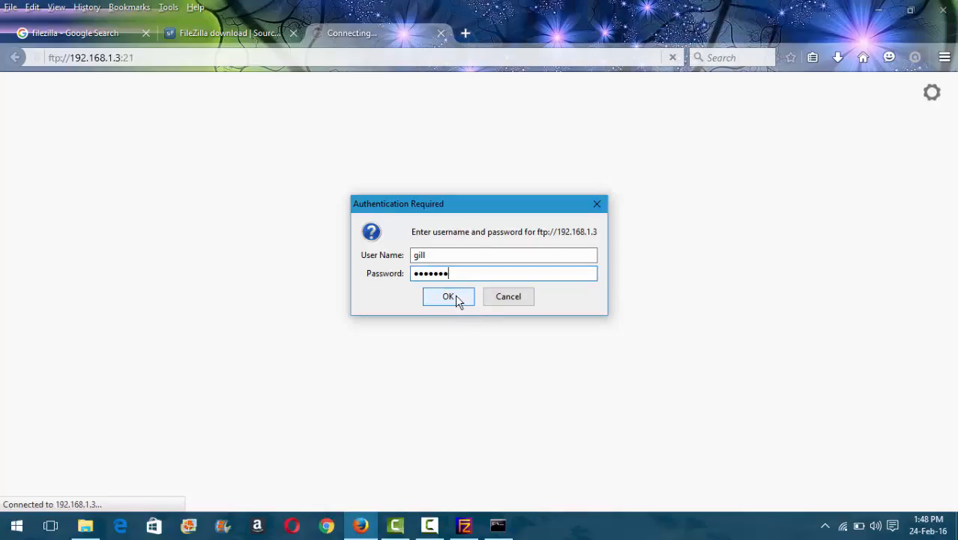
{"action": "left_click", "coordinate": [457, 297]}
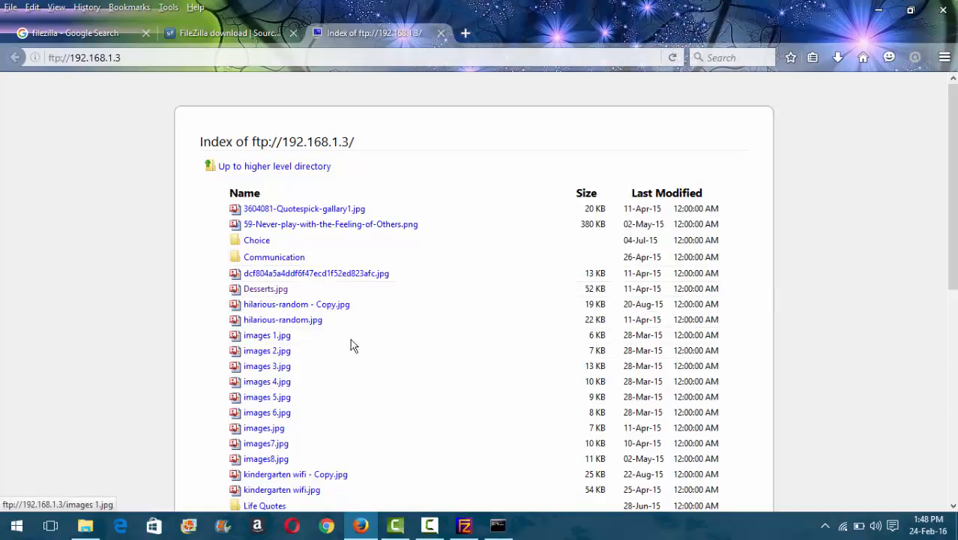
Step: Open Desserts.jpg from the shared folder's file listing
{"action": "scroll", "coordinate": [318, 363], "scroll_direction": "down", "scroll_amount": 3}
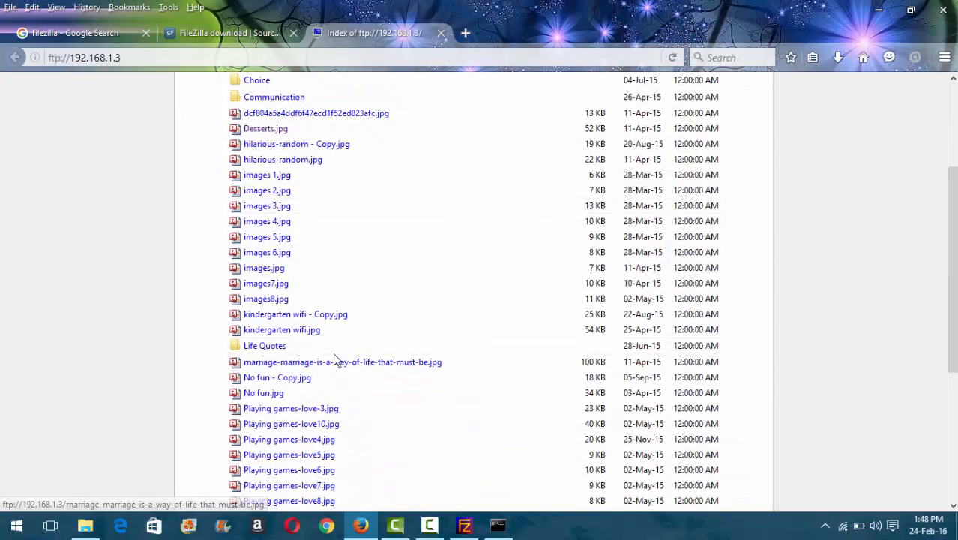
{"action": "scroll", "coordinate": [334, 360], "scroll_direction": "up", "scroll_amount": 1}
{"action": "scroll", "coordinate": [335, 360], "scroll_direction": "up", "scroll_amount": 2}
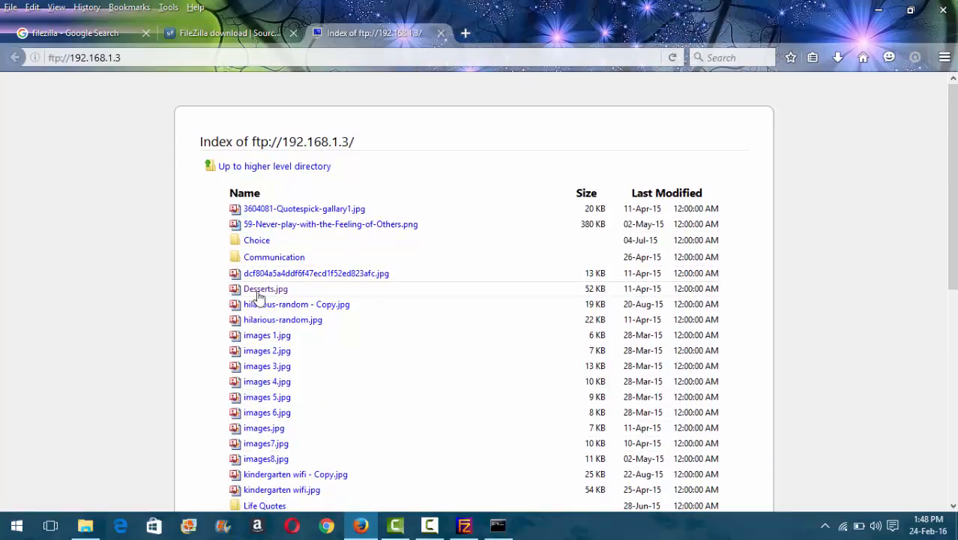
{"action": "left_click", "coordinate": [263, 290]}
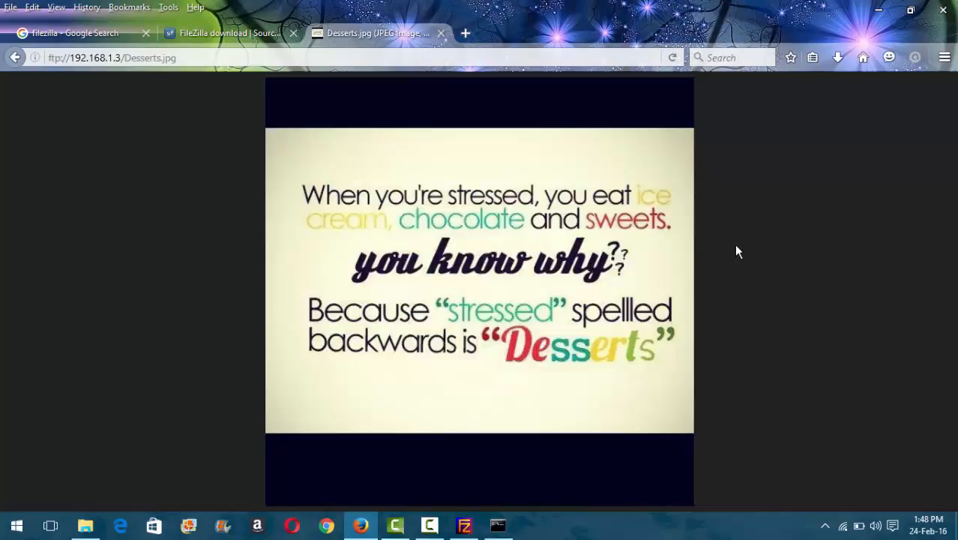
Step: On the filezilla Google results tab, replace the search text with 'ipchicken' and run the search
{"action": "left_click", "coordinate": [69, 34]}
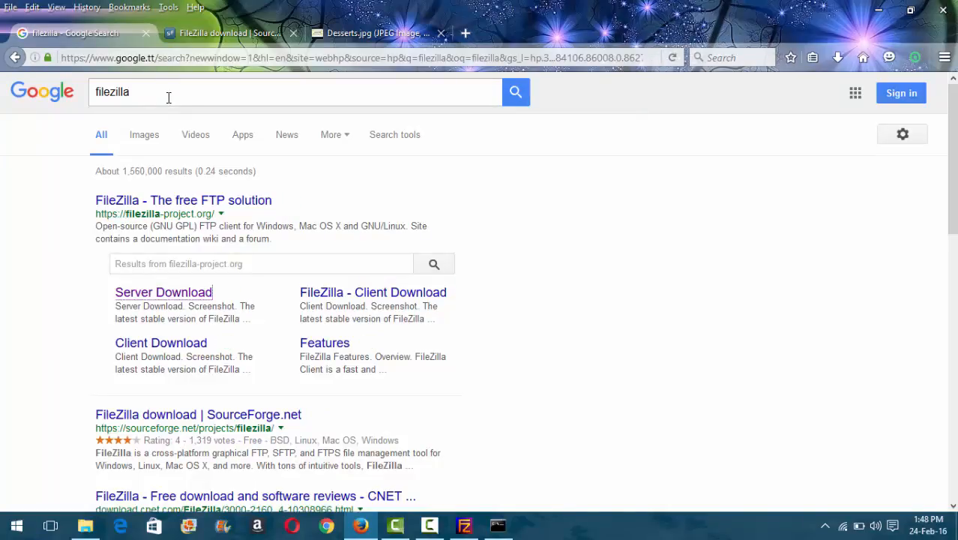
{"action": "left_click", "coordinate": [169, 97]}
{"action": "type", "text": "i"}
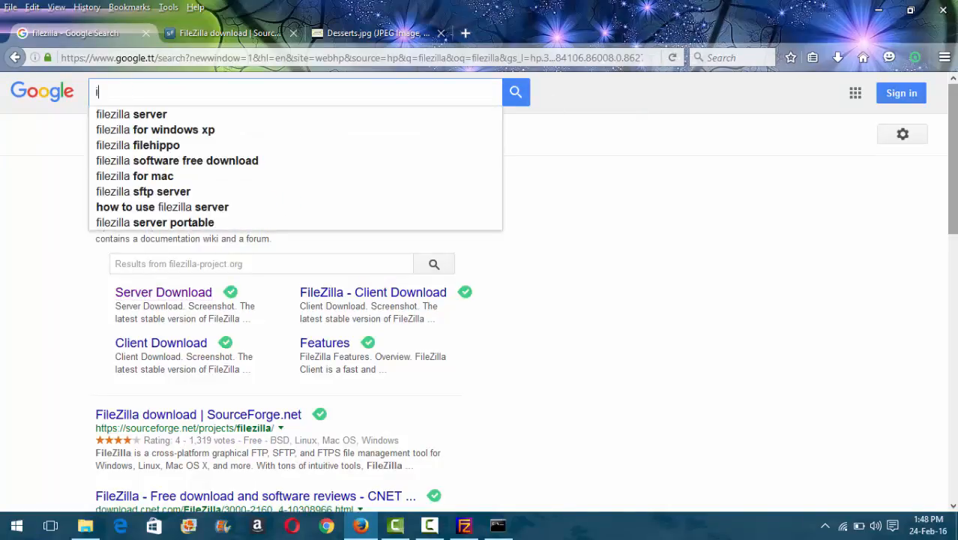
{"action": "type", "text": "pchicken"}
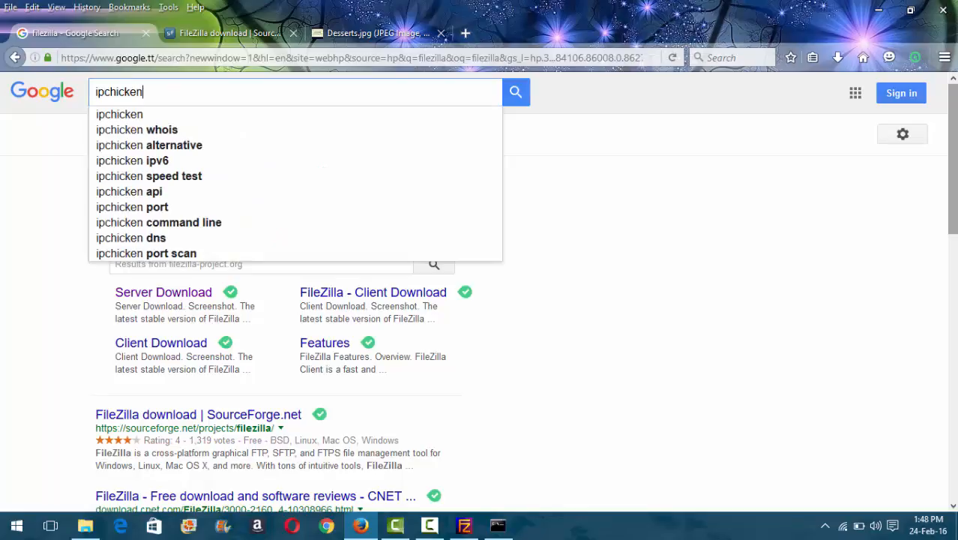
{"action": "key", "text": "Return"}
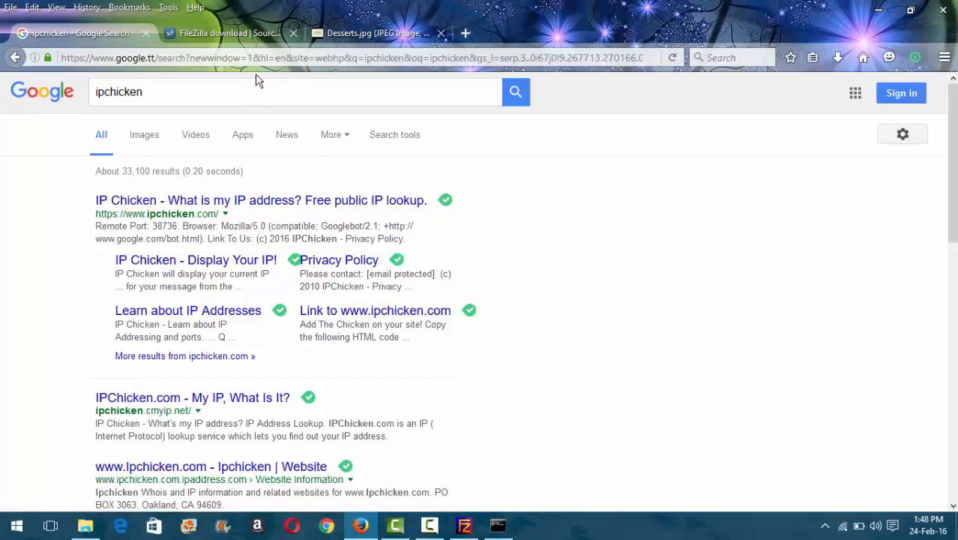
Step: Replace the address bar text with 'ftp://' and dismiss the suggestions without navigating
{"action": "left_click", "coordinate": [253, 58]}
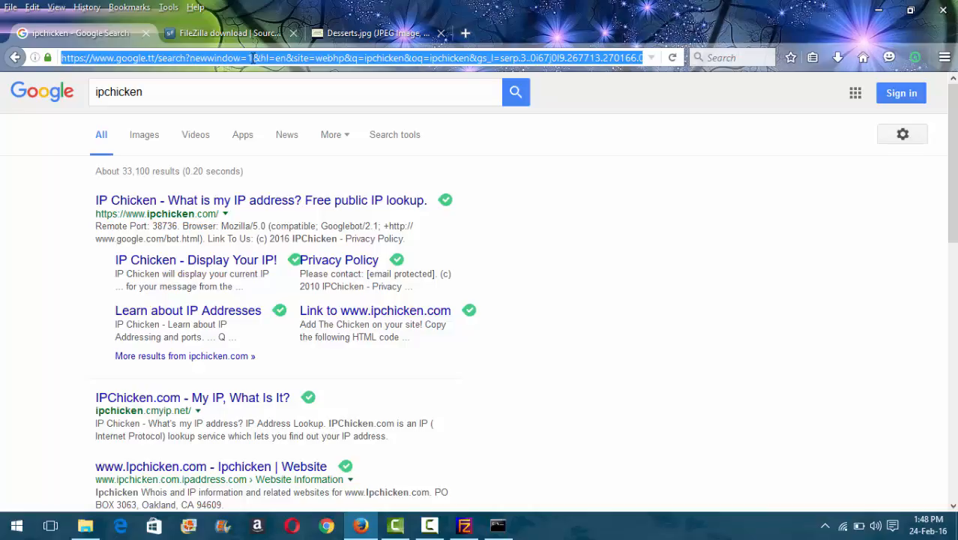
{"action": "type", "text": "ftp:"}
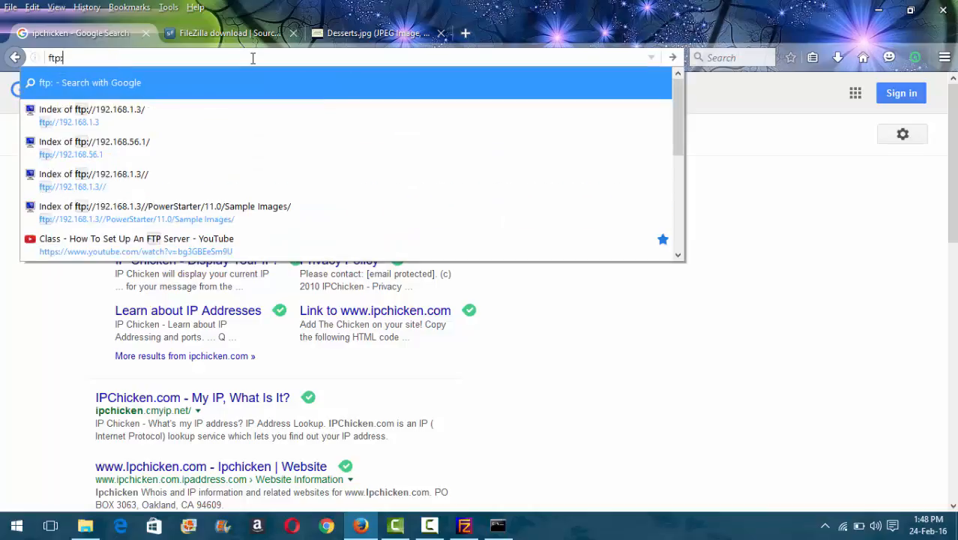
{"action": "type", "text": "//"}
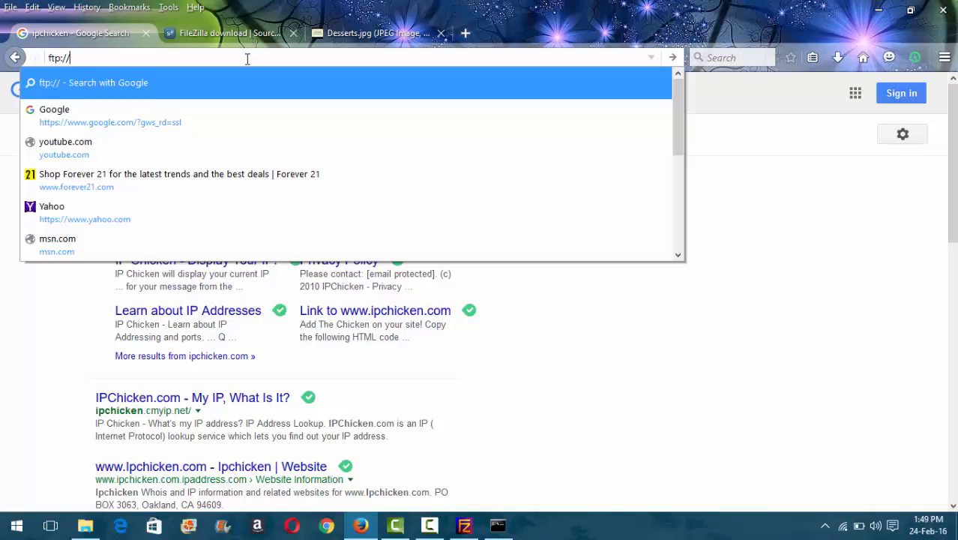
{"action": "left_click", "coordinate": [33, 330]}
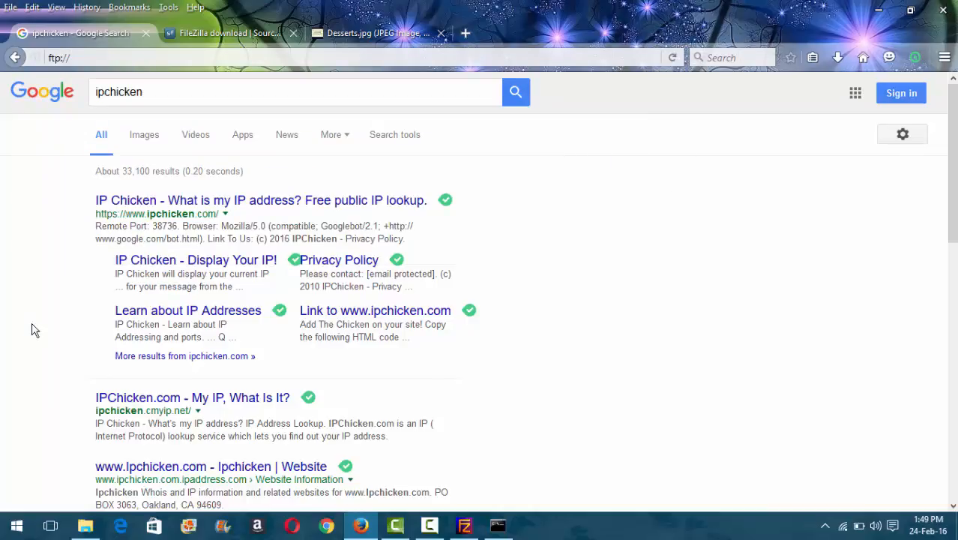